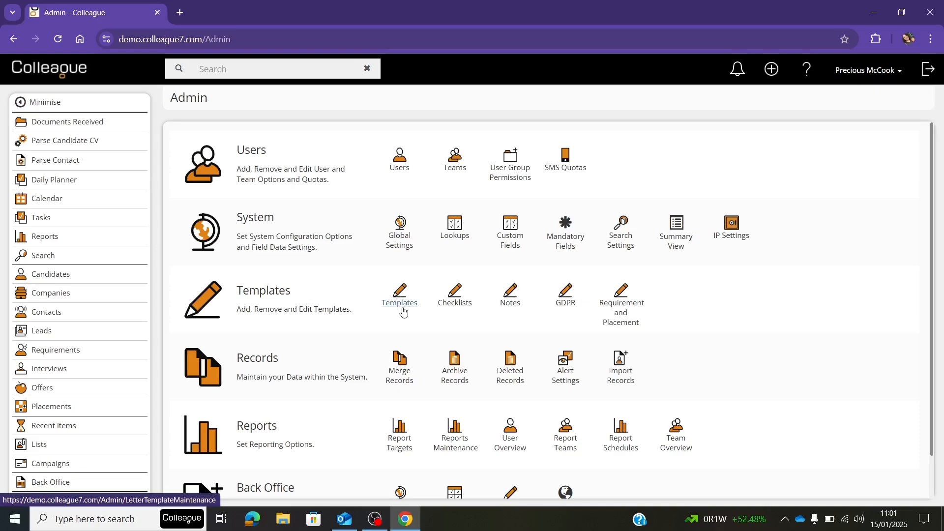
# Open the Templates maintenance page from the Admin area and show 10 entries per page.
pyautogui.click(400, 303)
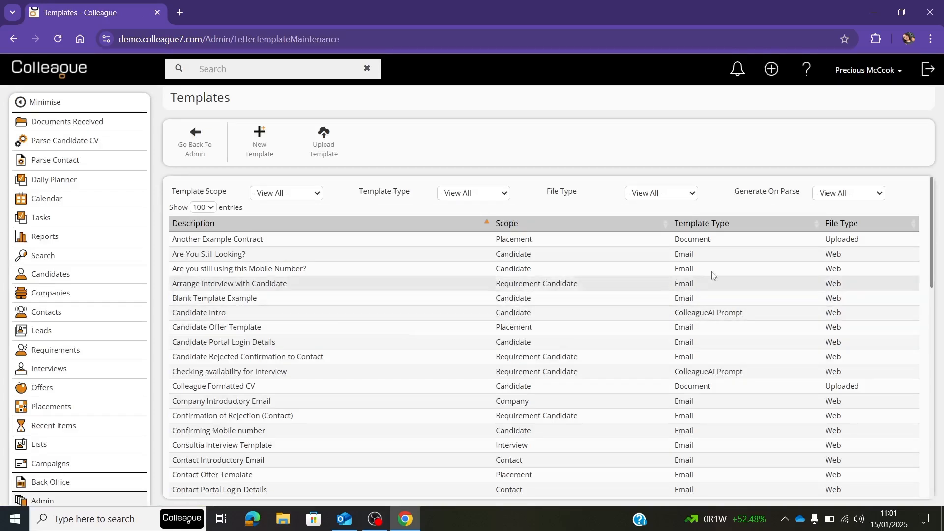
pyautogui.scroll(-4, 722, 301)
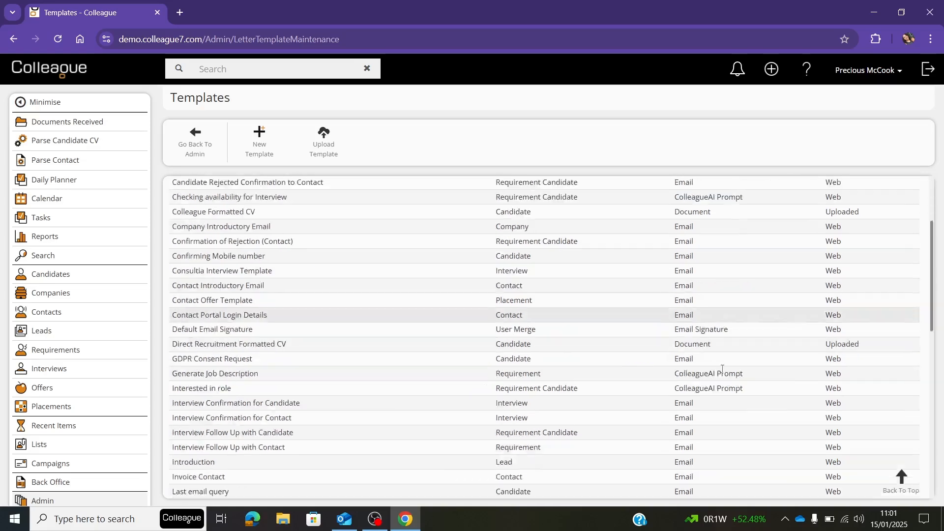
pyautogui.scroll(-5, 710, 341)
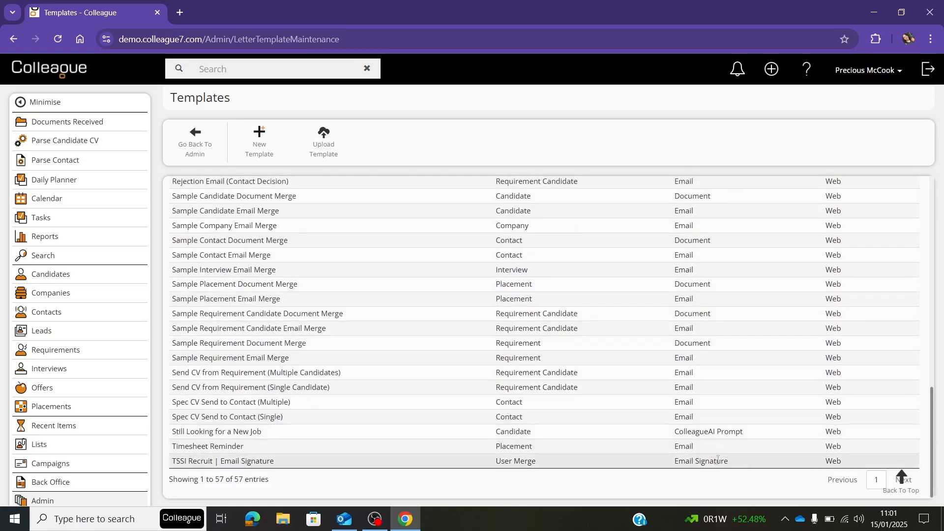
pyautogui.scroll(10, 714, 462)
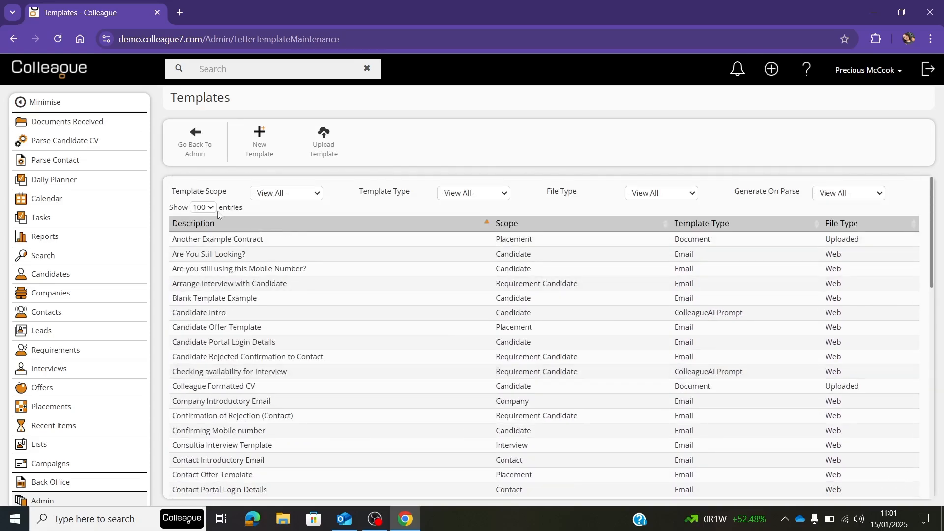
pyautogui.click(206, 209)
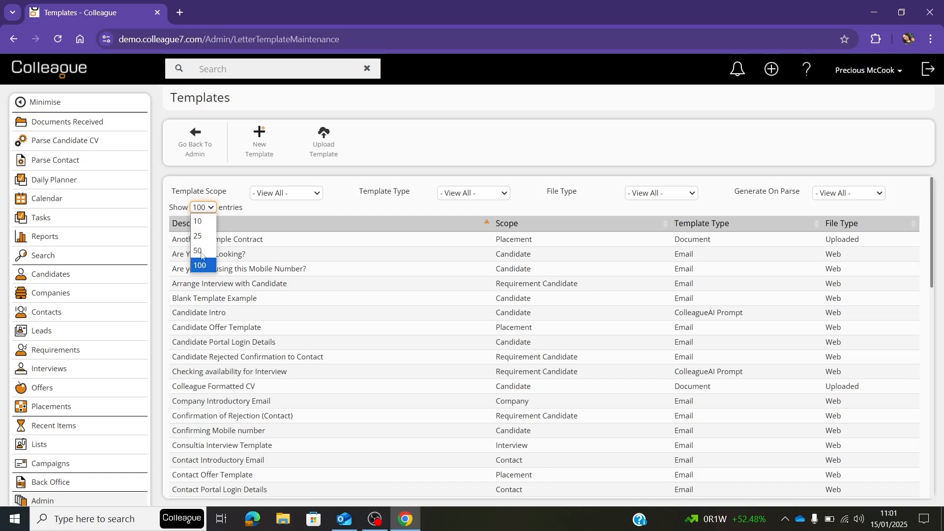
pyautogui.click(198, 220)
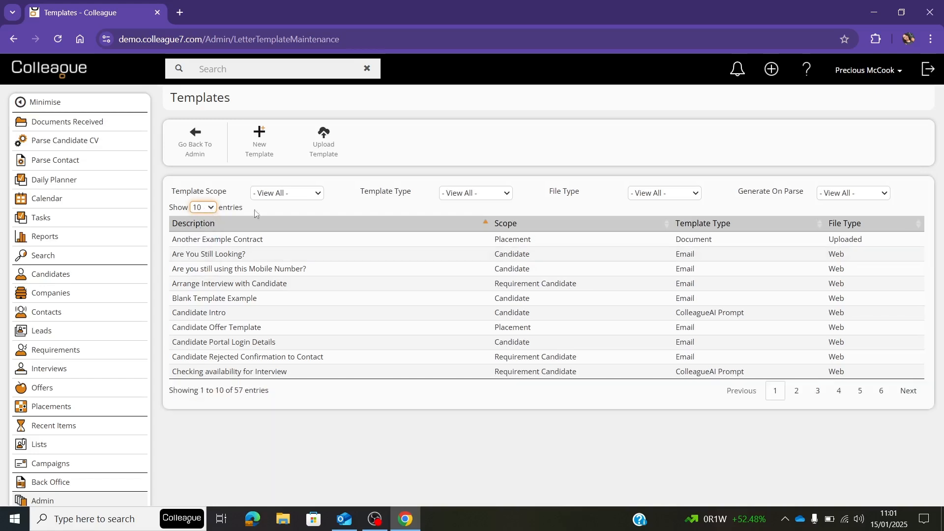
# Filter the template list to the Candidate scope and look through both pages of the filtered list.
pyautogui.click(292, 195)
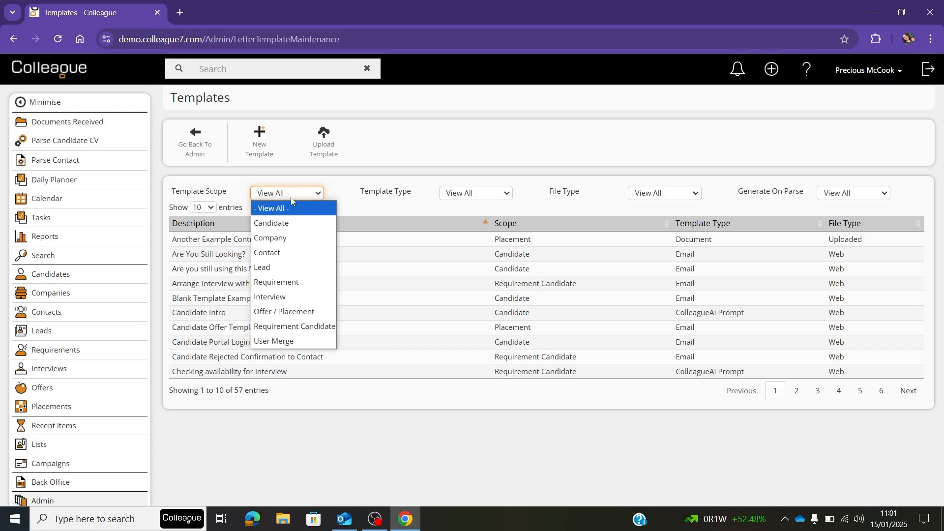
pyautogui.click(283, 224)
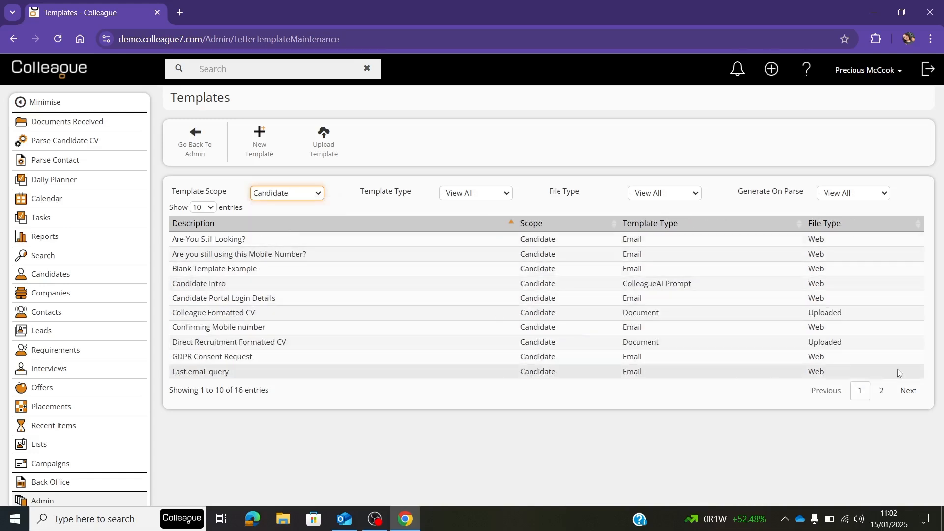
pyautogui.click(883, 393)
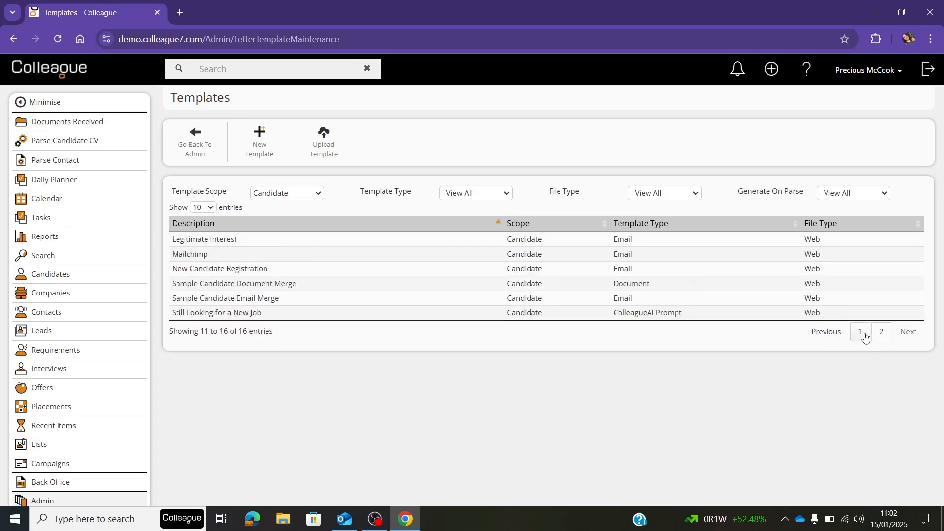
pyautogui.click(860, 392)
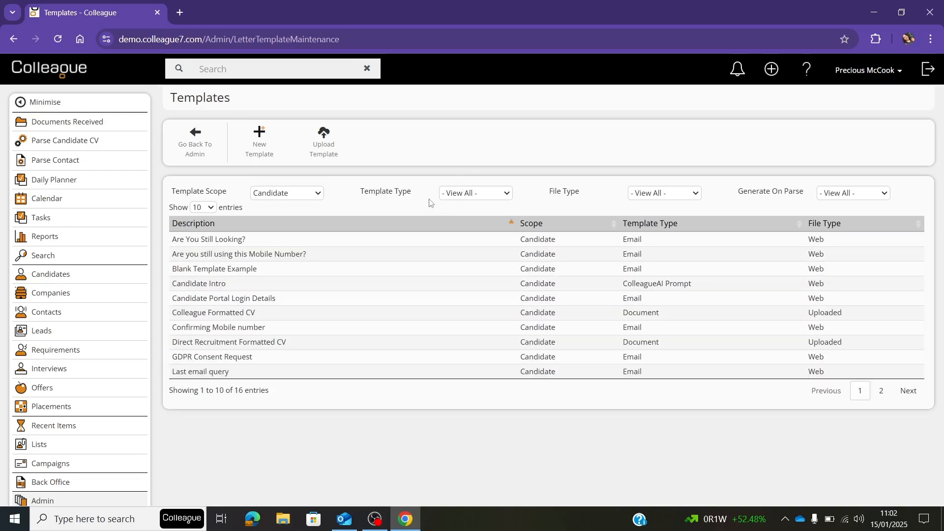
# Review the available filter options for Template Type, File Type and Generate On Parse.
pyautogui.click(461, 197)
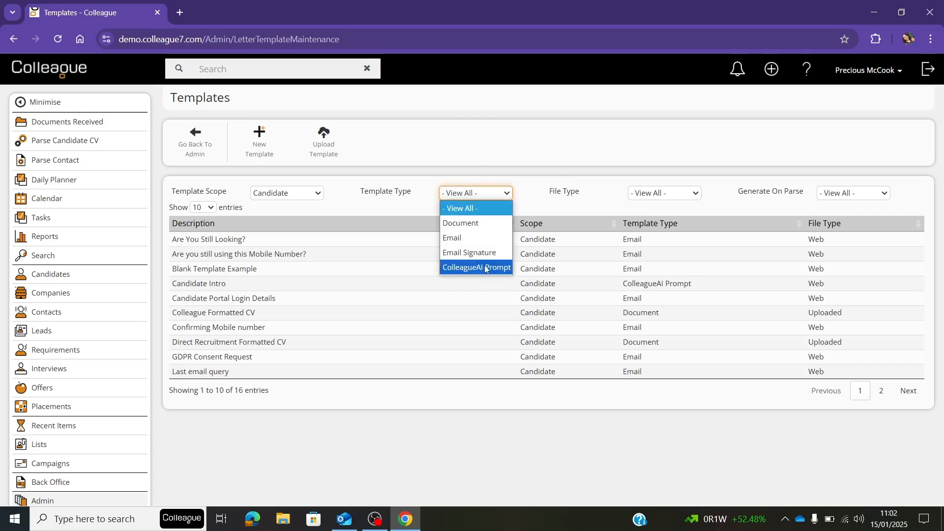
pyautogui.click(583, 175)
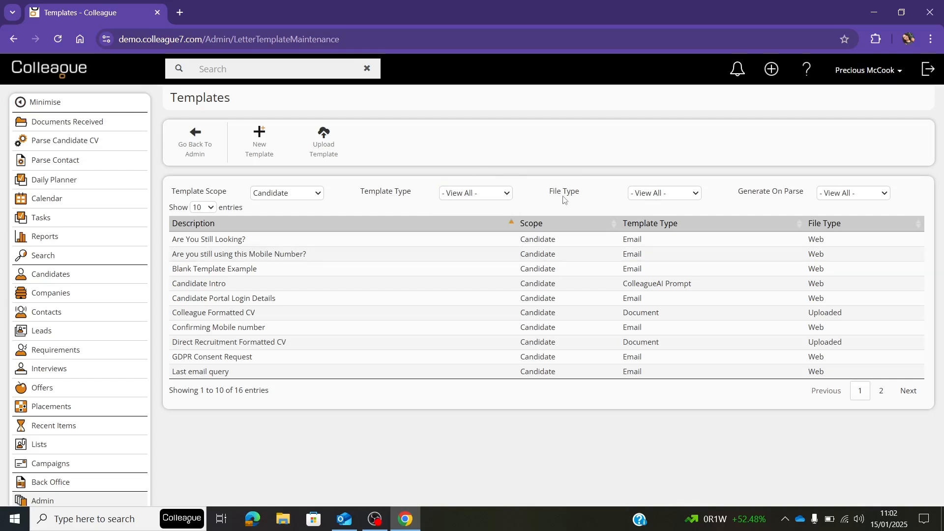
pyautogui.click(662, 198)
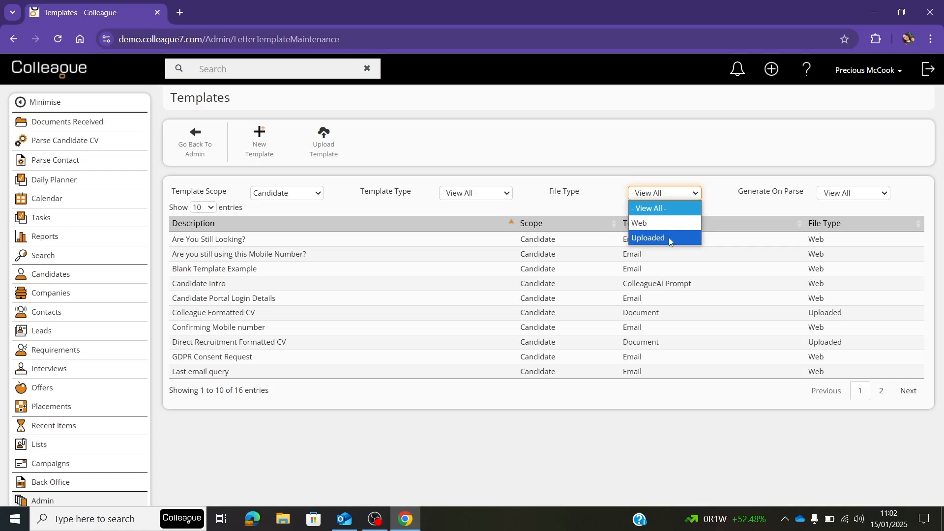
pyautogui.click(743, 200)
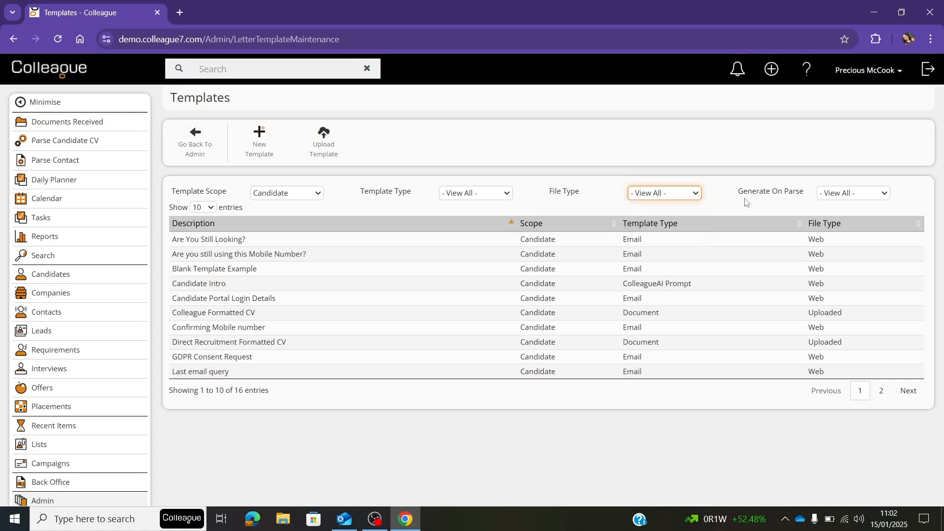
pyautogui.click(848, 196)
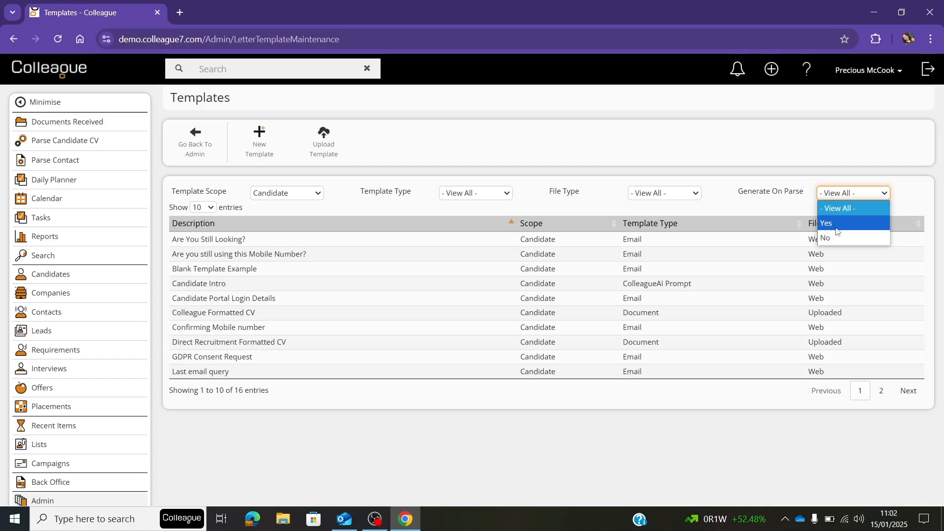
pyautogui.click(566, 244)
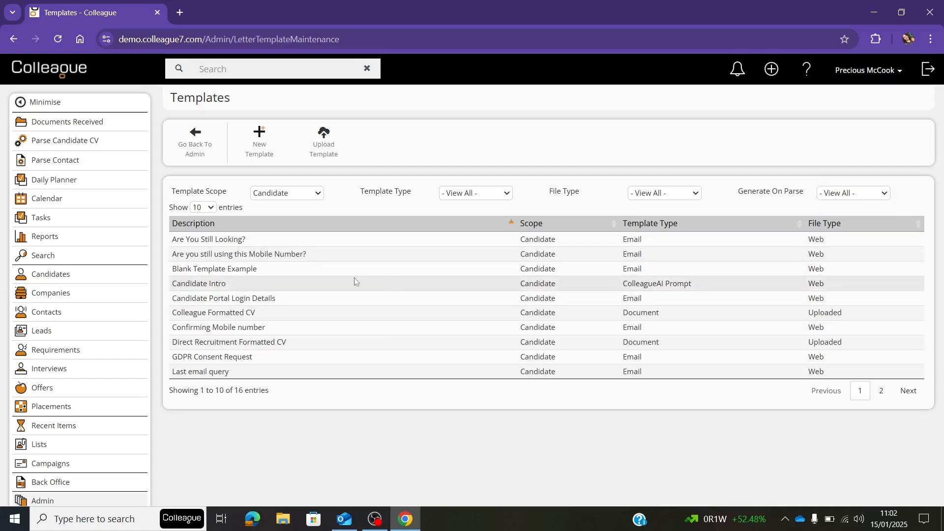
# Open the "Are You Still Looking?" template to review its merge fields and its deletion prompt, without deleting it.
pyautogui.click(285, 241)
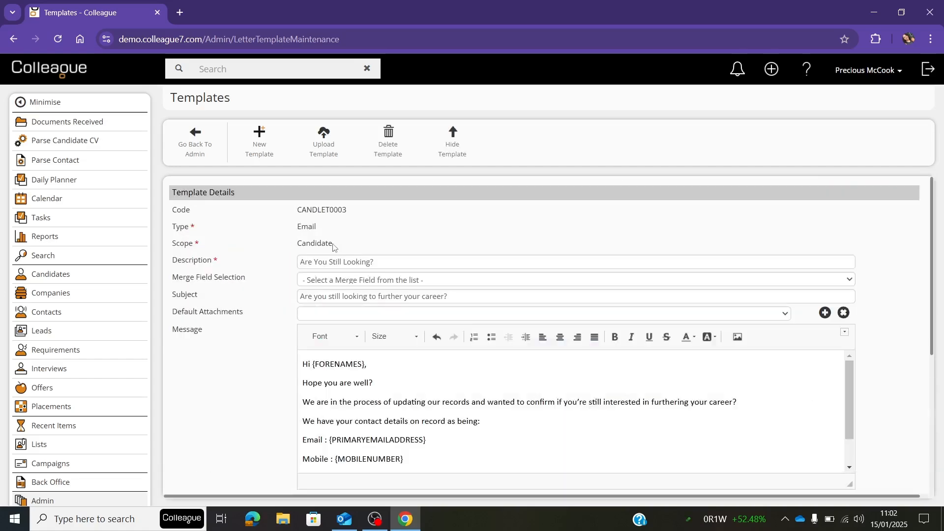
pyautogui.click(458, 280)
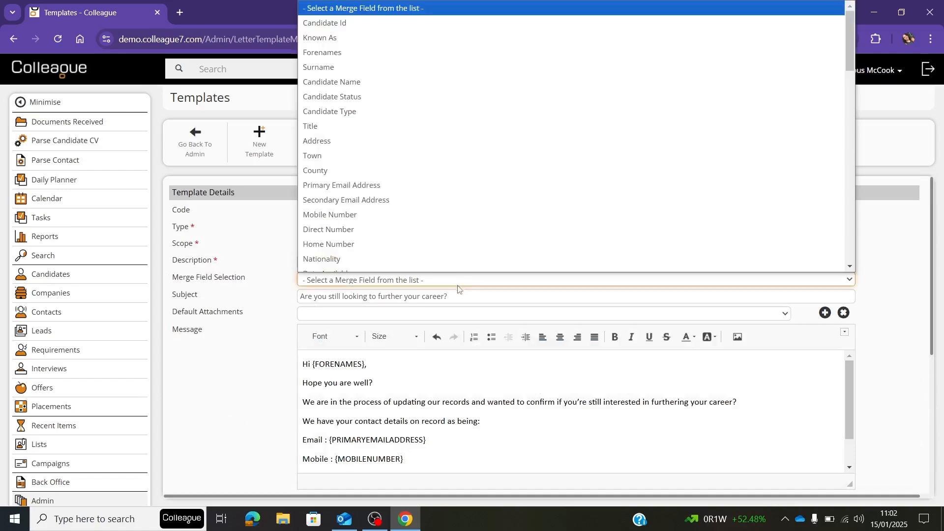
pyautogui.click(272, 288)
pyautogui.click(405, 280)
pyautogui.click(250, 299)
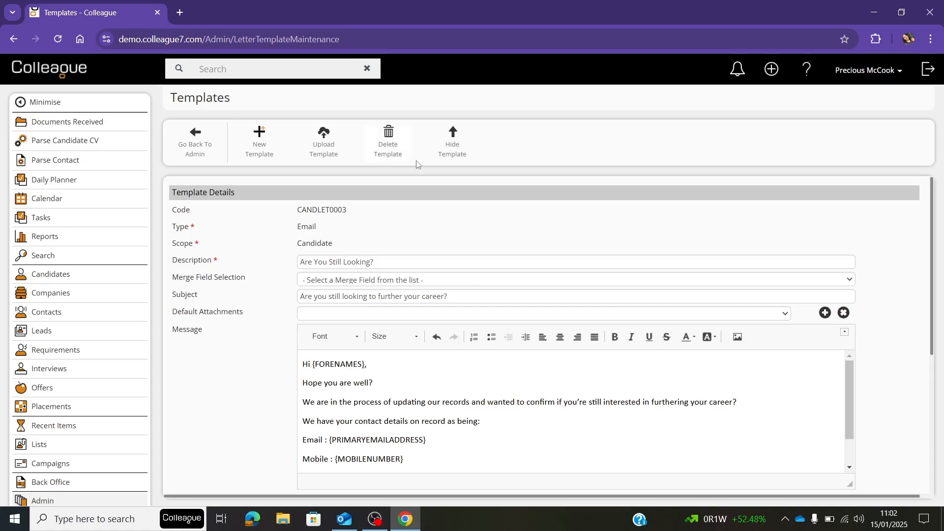
pyautogui.click(405, 139)
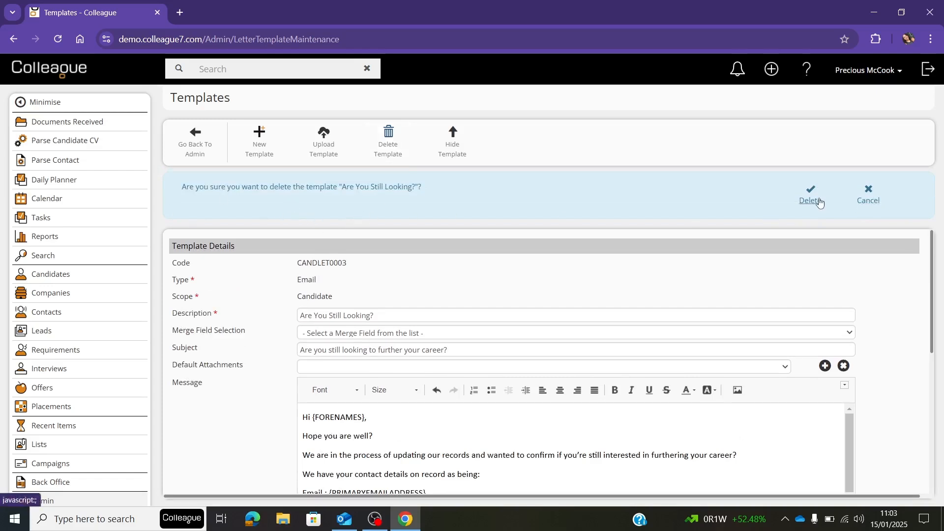
pyautogui.click(869, 198)
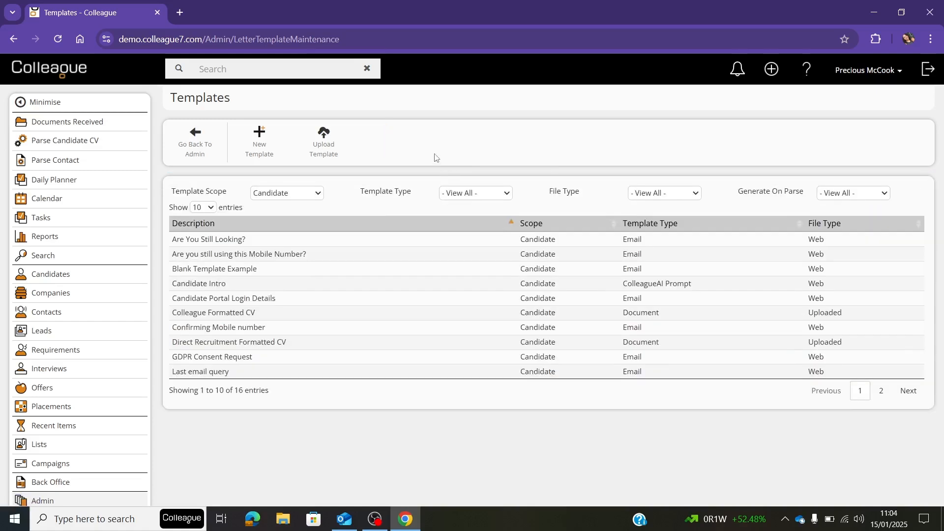
# Start a new template of type Email with Candidate scope and the description "First Contact".
pyautogui.click(276, 138)
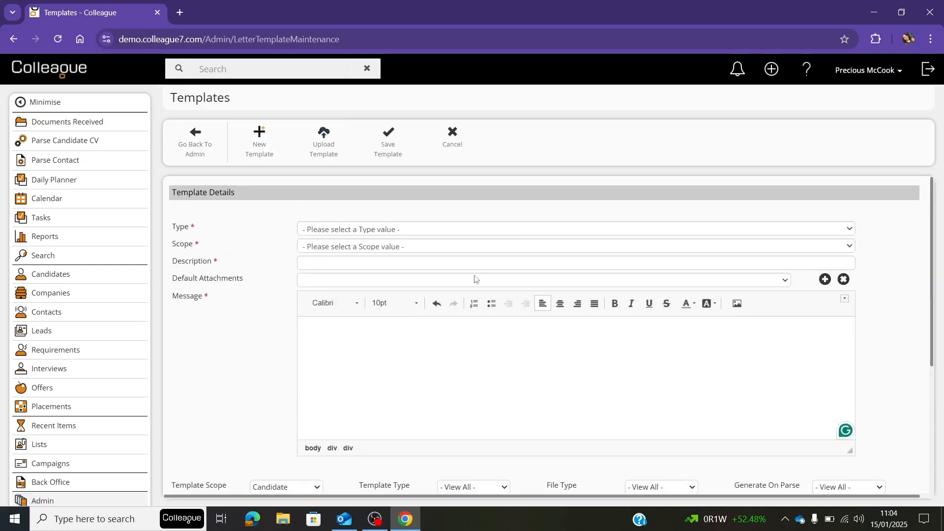
pyautogui.click(418, 231)
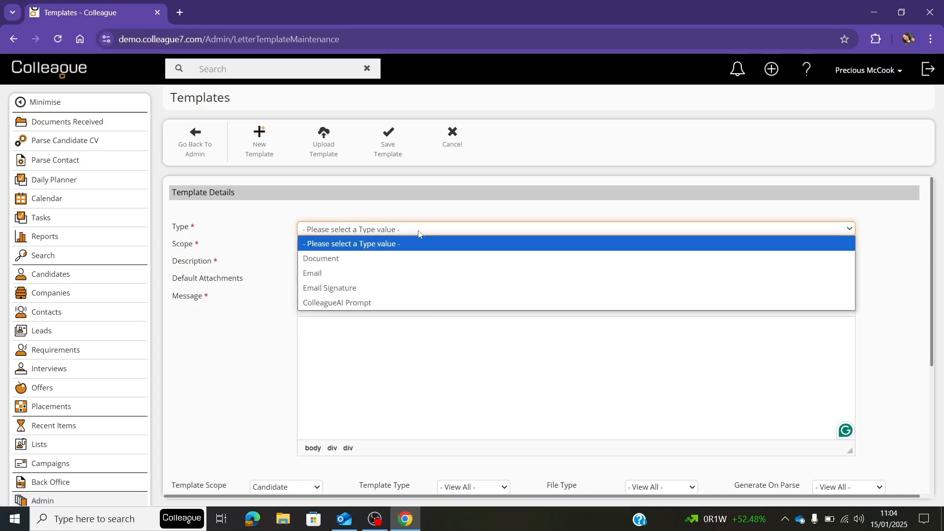
pyautogui.click(398, 273)
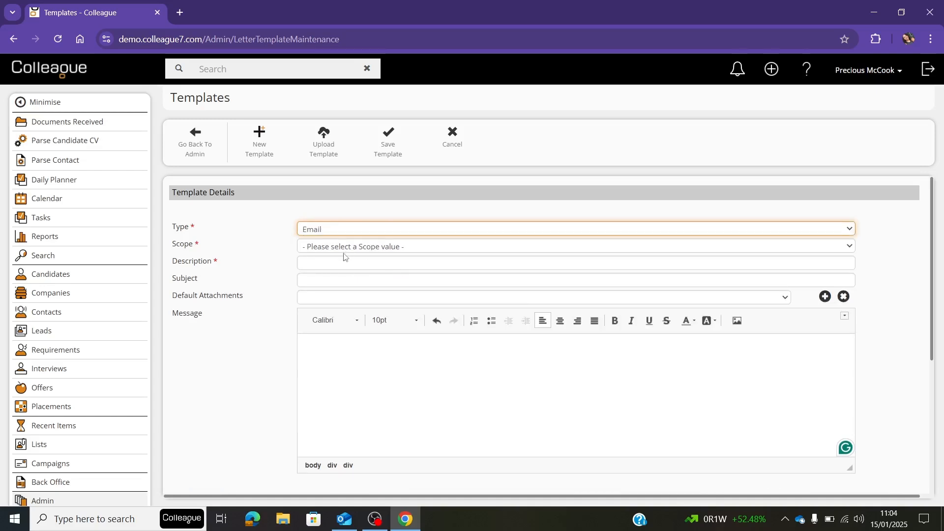
pyautogui.click(355, 249)
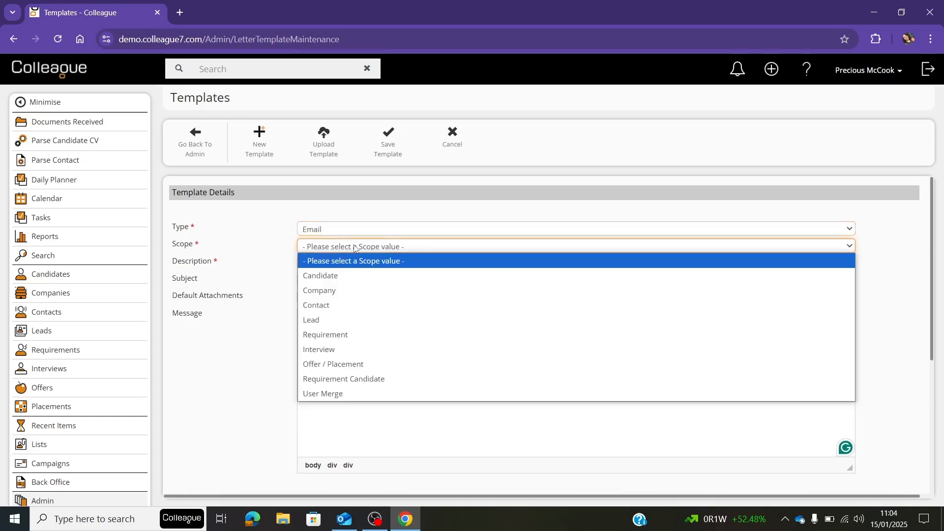
pyautogui.click(344, 276)
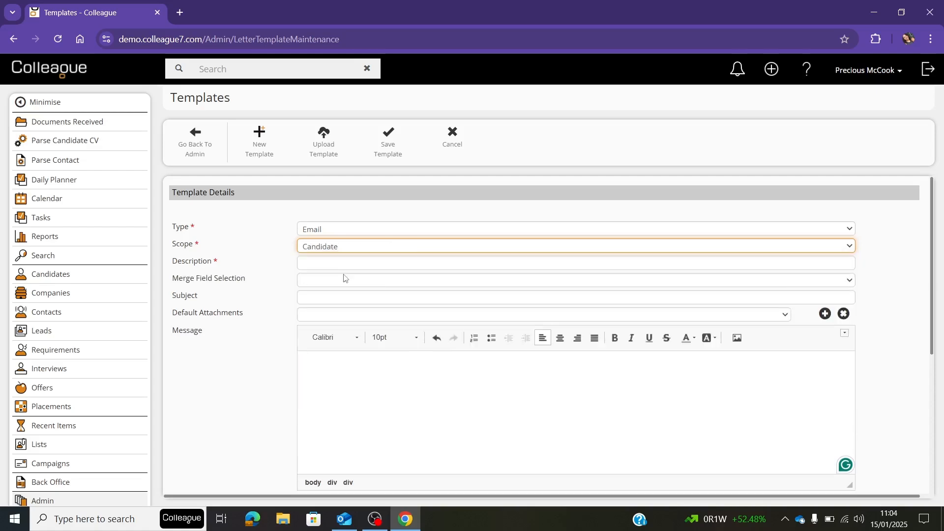
pyautogui.click(333, 261)
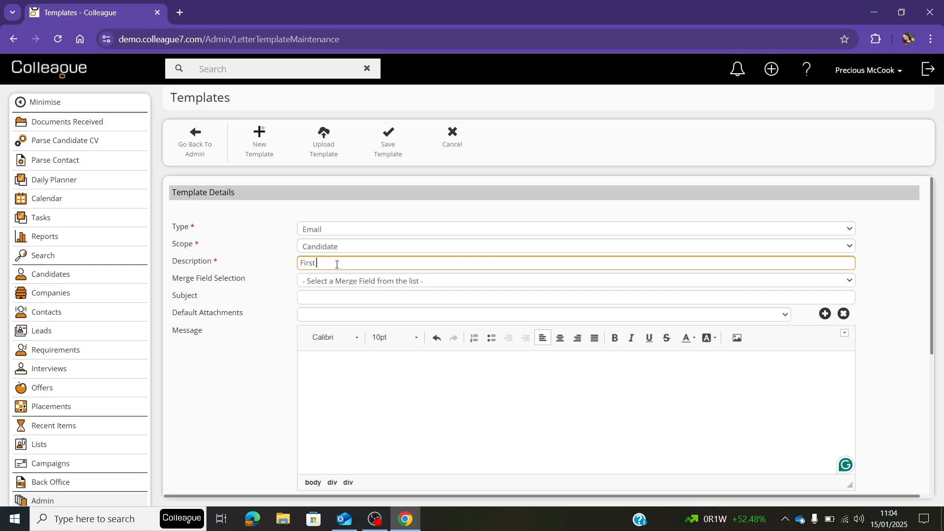
pyautogui.write('First Contact')
pyautogui.click(256, 302)
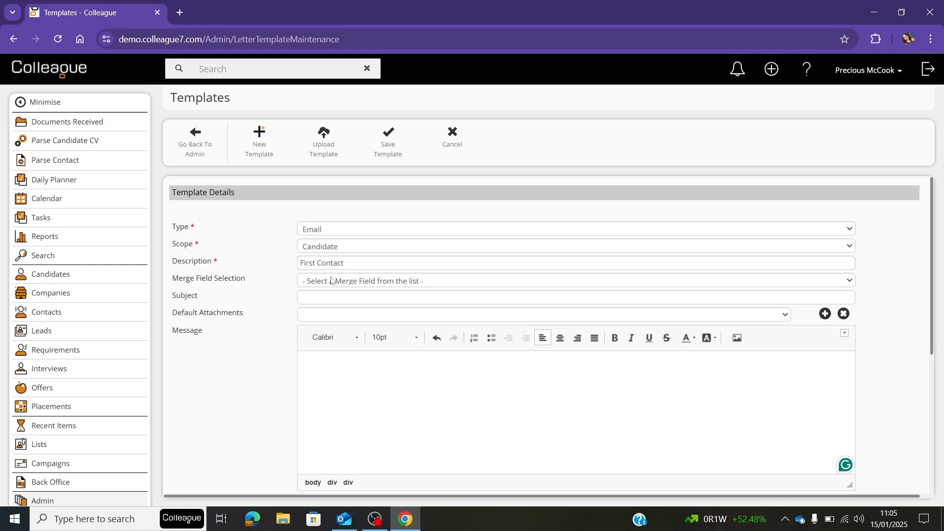
# Insert the Known As and GDPR Reject Consent merge fields into the new template's message.
pyautogui.click(359, 282)
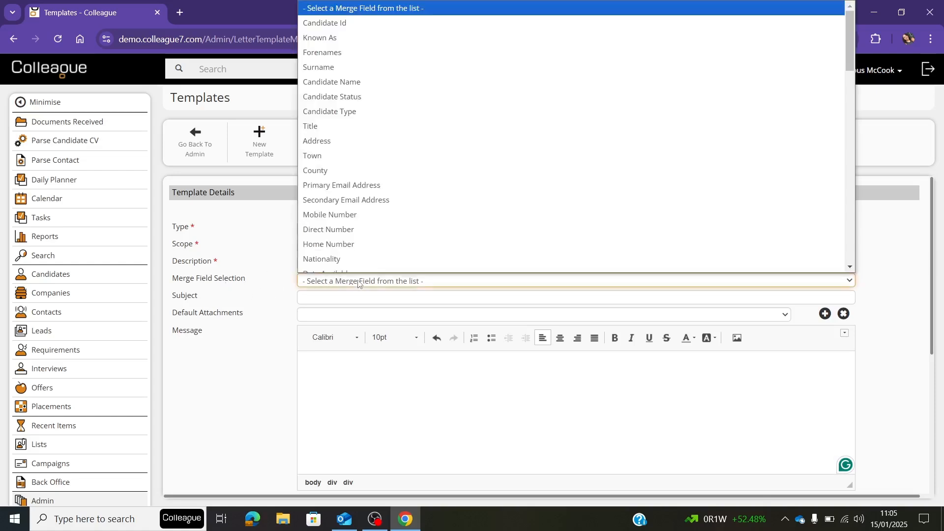
pyautogui.scroll(-10, 388, 74)
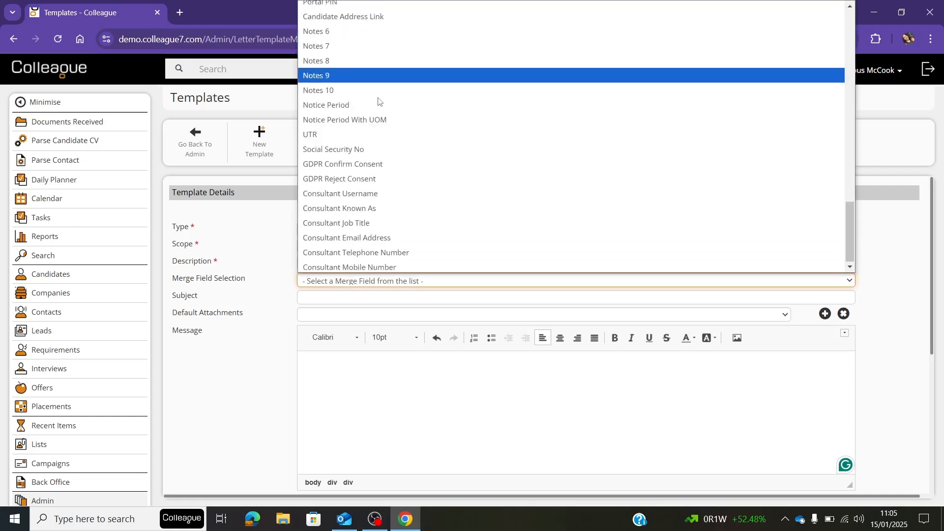
pyautogui.scroll(10, 359, 30)
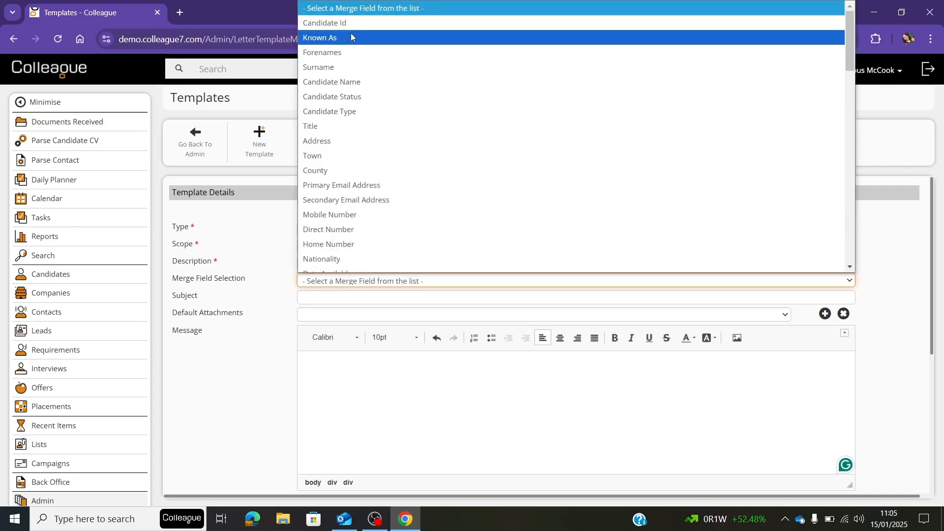
pyautogui.click(349, 38)
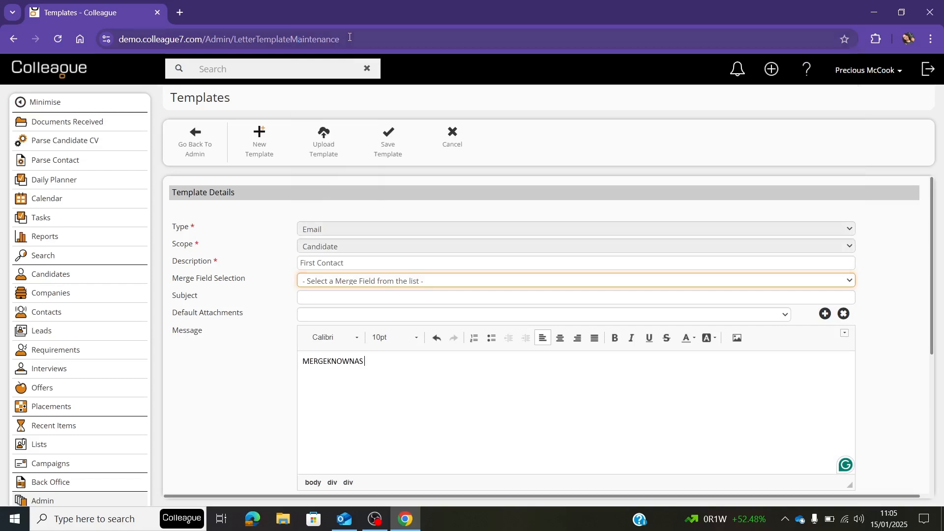
pyautogui.click(347, 281)
pyautogui.scroll(-10, 359, 201)
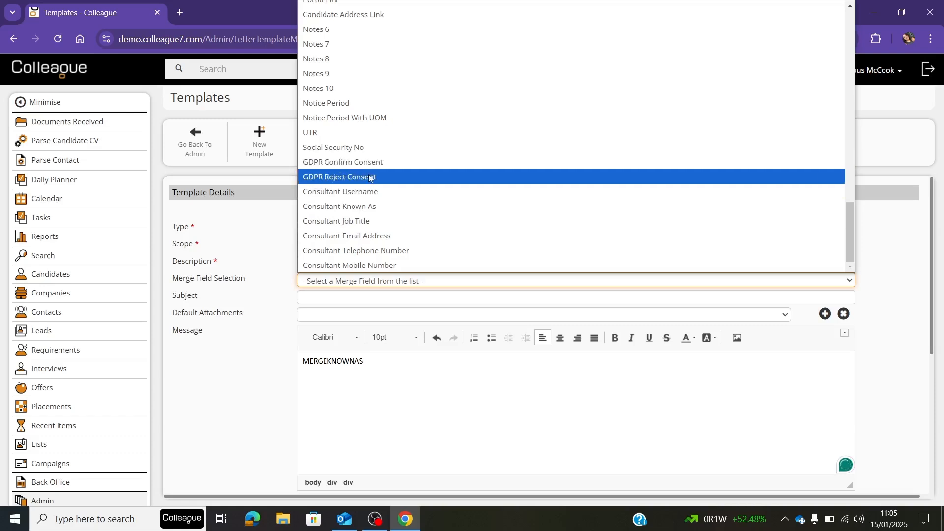
pyautogui.click(369, 177)
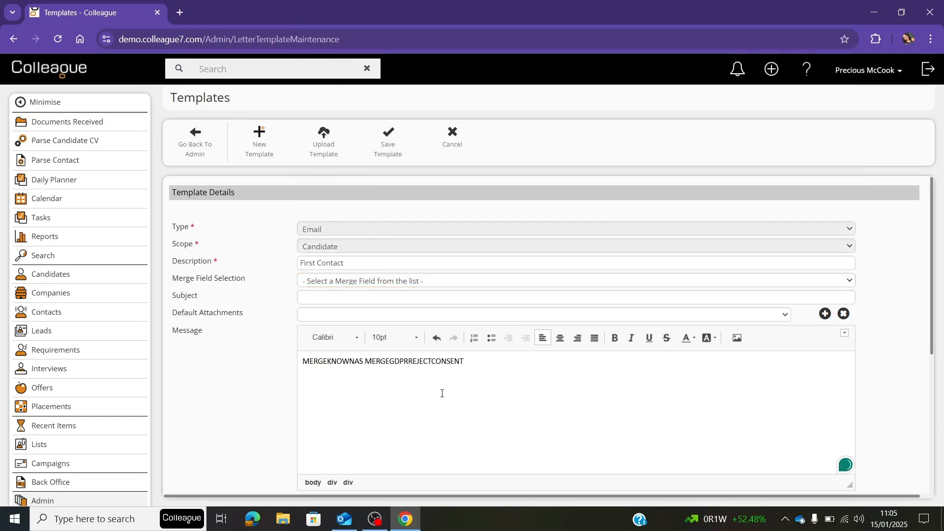
# Set the subject of the First Contact template to "Welcome".
pyautogui.click(340, 295)
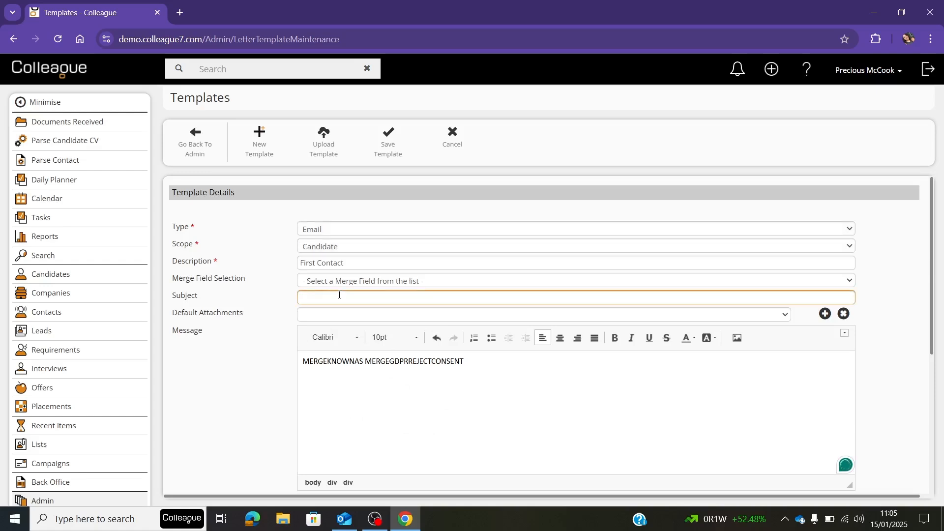
pyautogui.write('Welxco')
pyautogui.write('come')
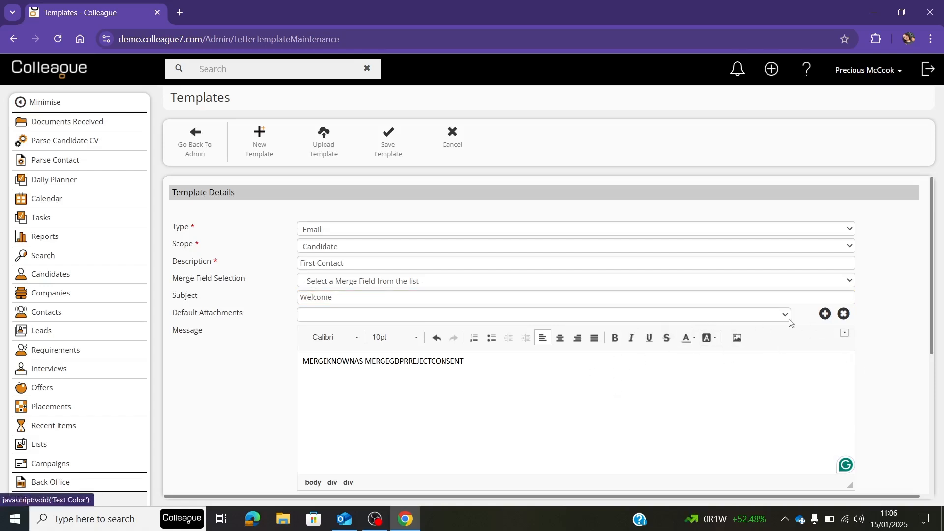
# Start adding a default attachment, search the records for "Cv", and select the contact record at Driver as its source.
pyautogui.click(826, 315)
pyautogui.click(355, 391)
pyautogui.write('Cv')
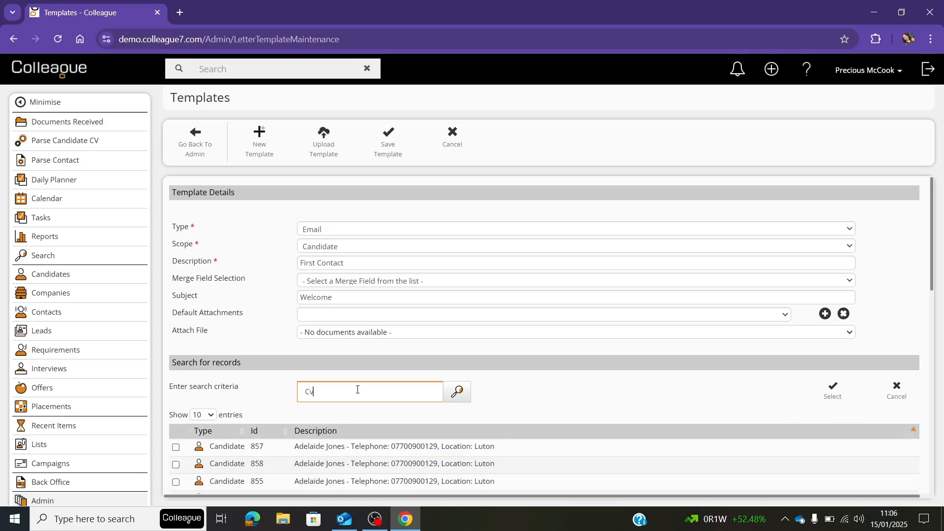
pyautogui.scroll(-5, 358, 389)
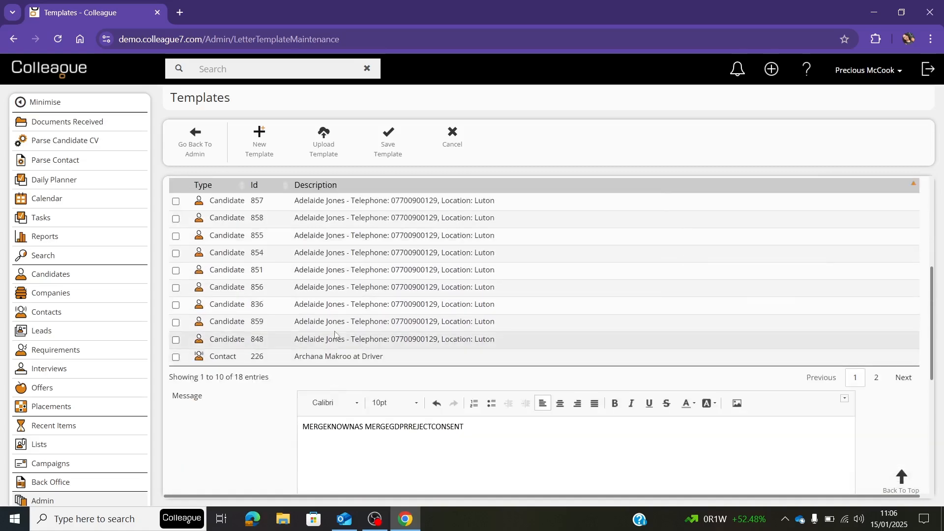
pyautogui.scroll(1, 335, 391)
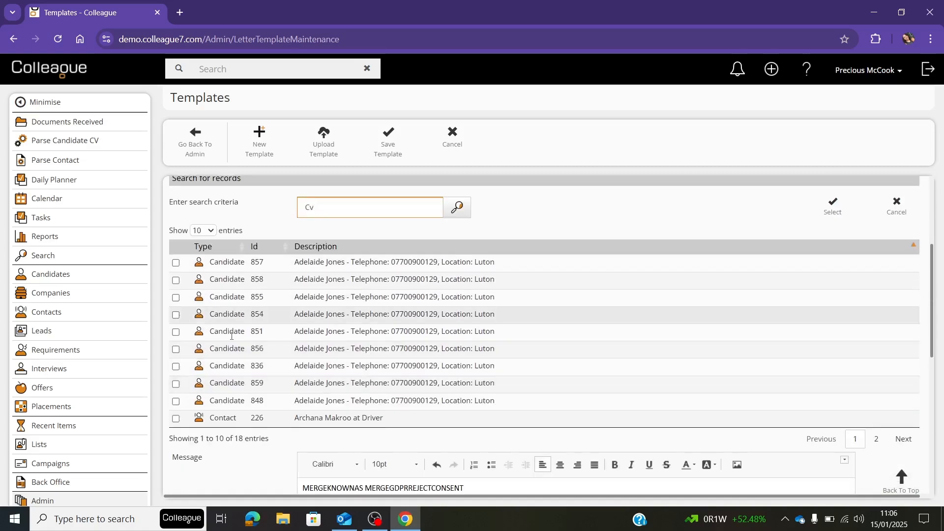
pyautogui.click(176, 418)
pyautogui.click(832, 213)
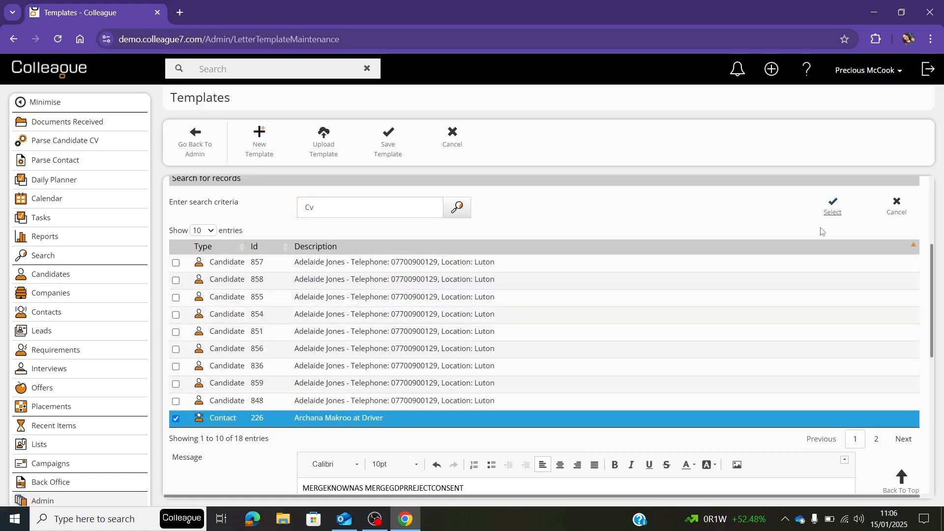
# Check the documents offered for attachment, then cancel the attachment search and discard the unsaved First Contact template.
pyautogui.scroll(3, 768, 315)
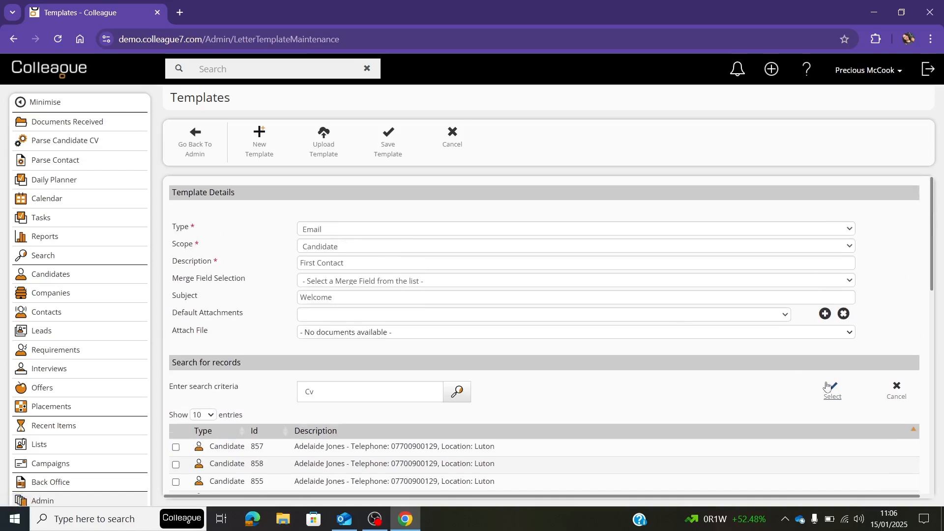
pyautogui.click(432, 333)
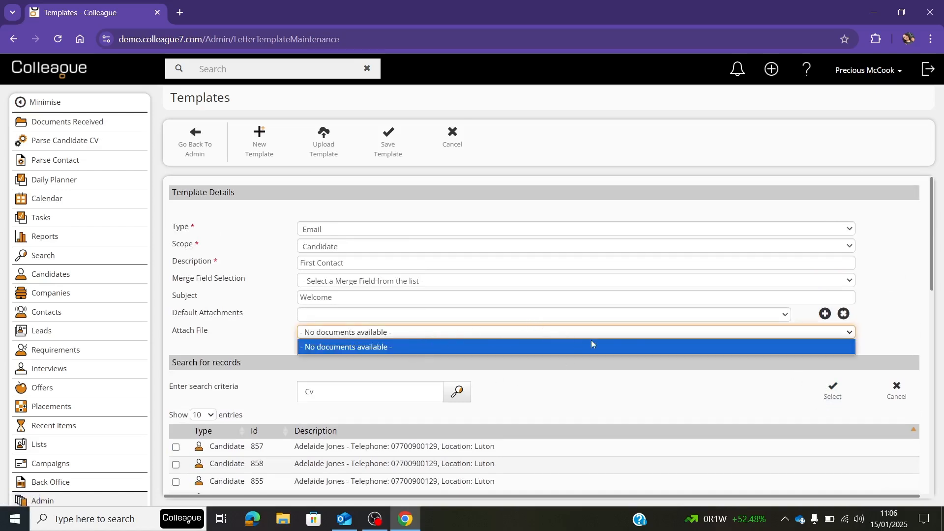
pyautogui.click(896, 390)
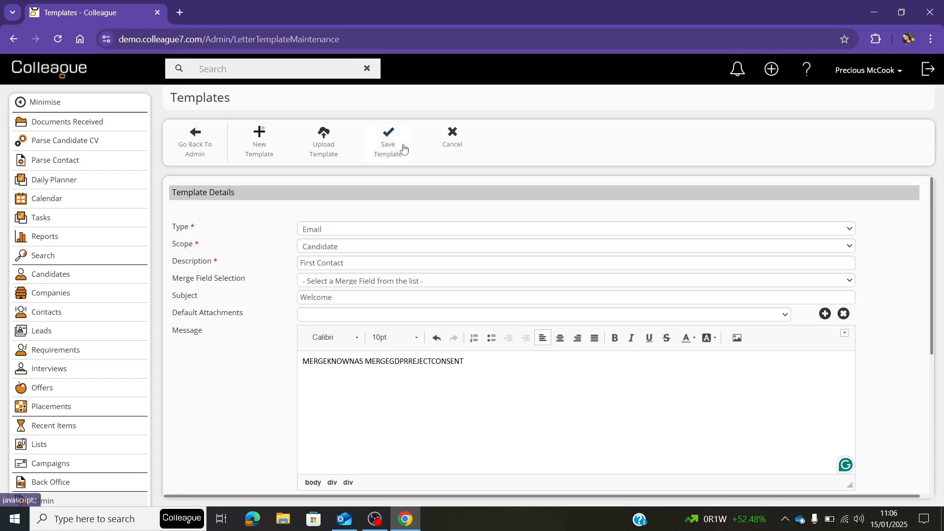
pyautogui.click(457, 142)
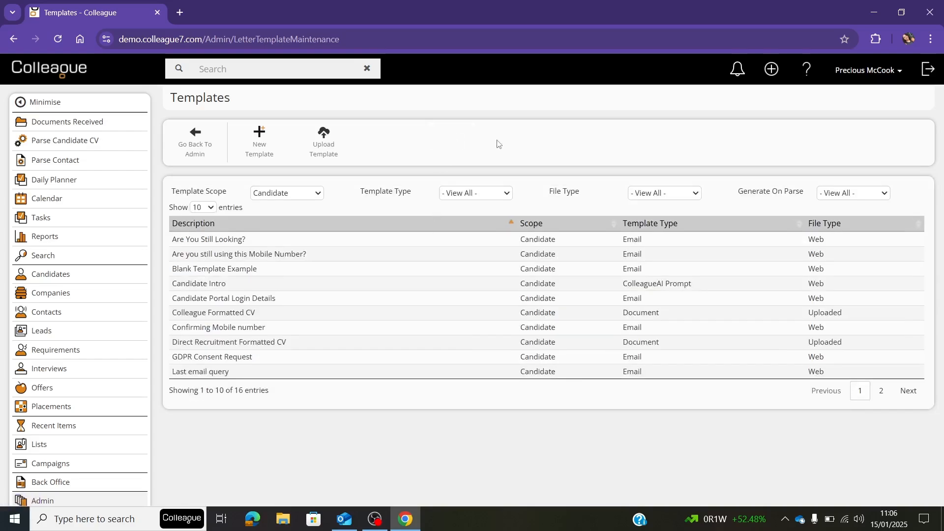